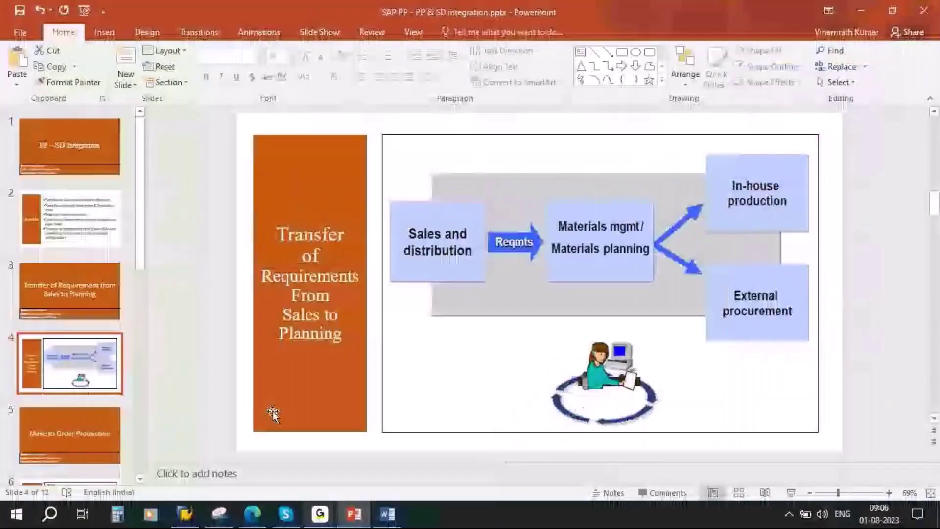
Log on to ECC client 800 with the saved user name and password, then enter transaction mm60.
click(186, 520)
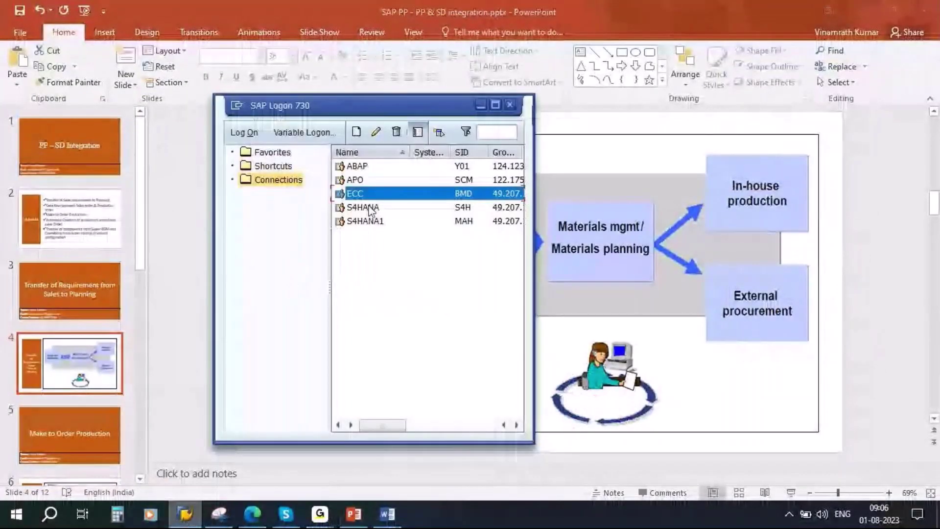
double_click(387, 199)
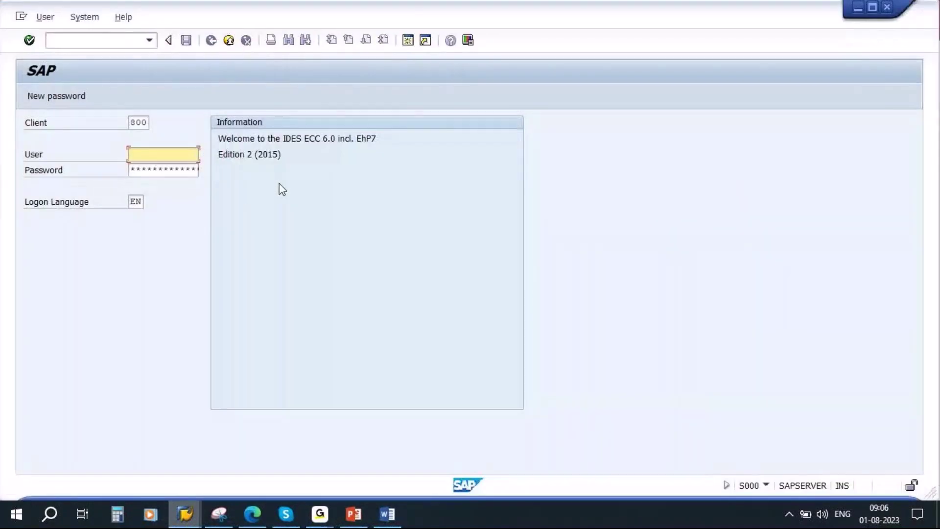
click(163, 154)
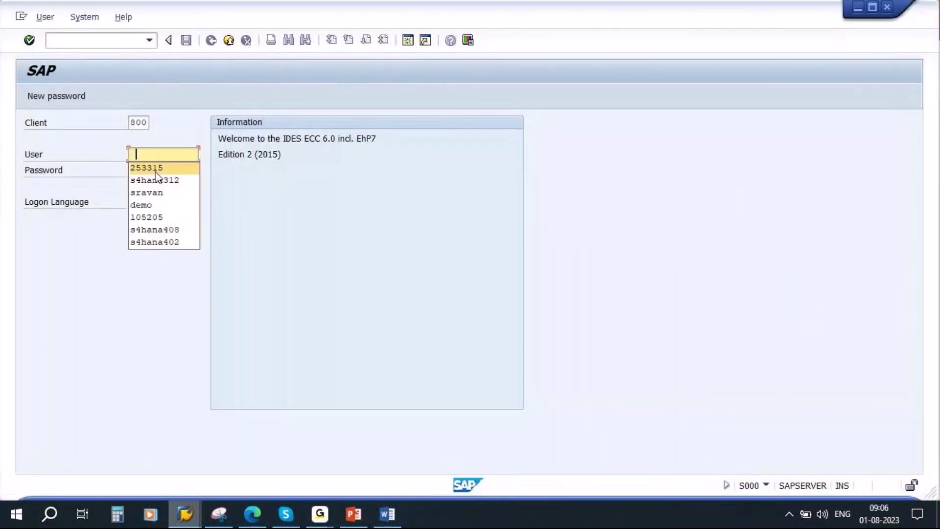
click(154, 167)
text(******)
key(Return)
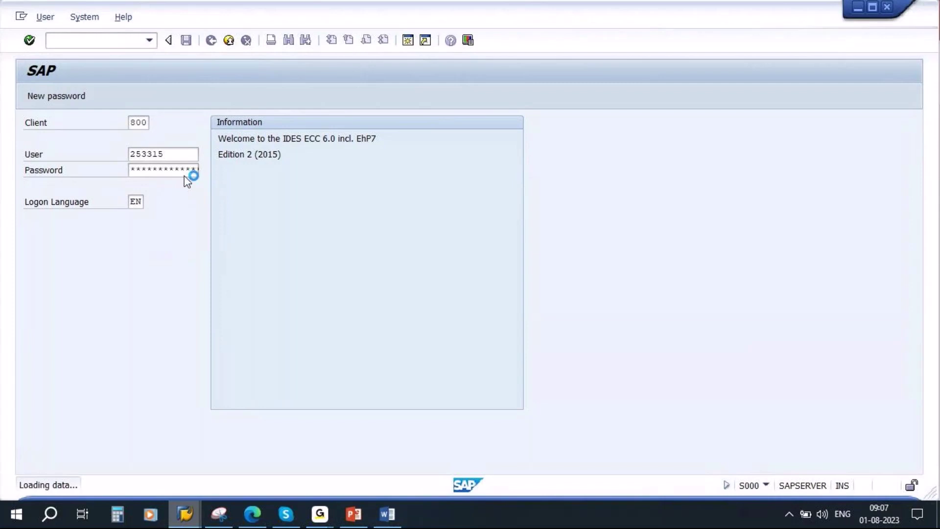
text(mm60)
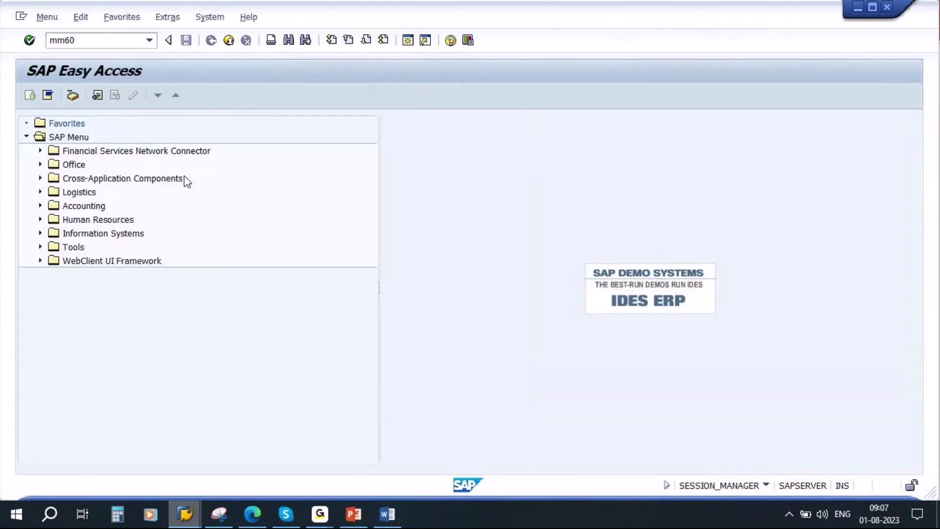
key(Return)
click(225, 154)
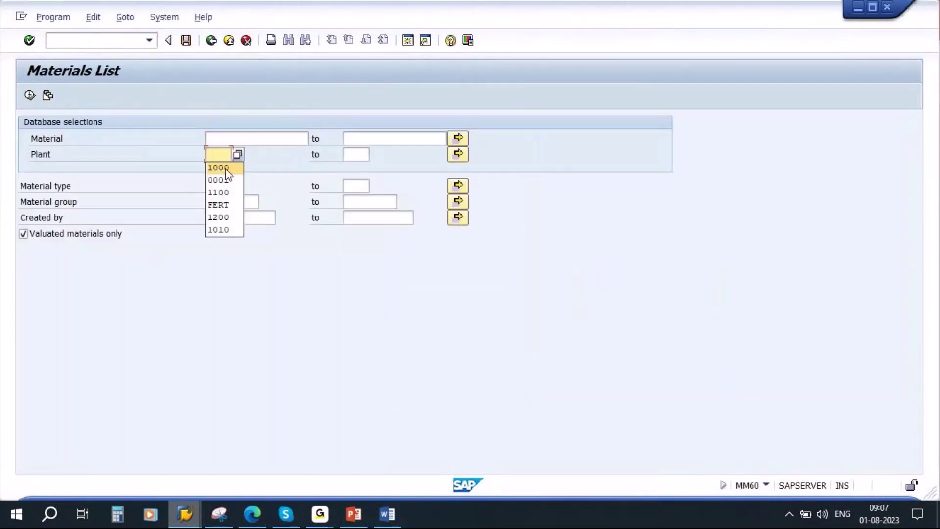
click(218, 167)
click(226, 186)
click(218, 198)
click(233, 217)
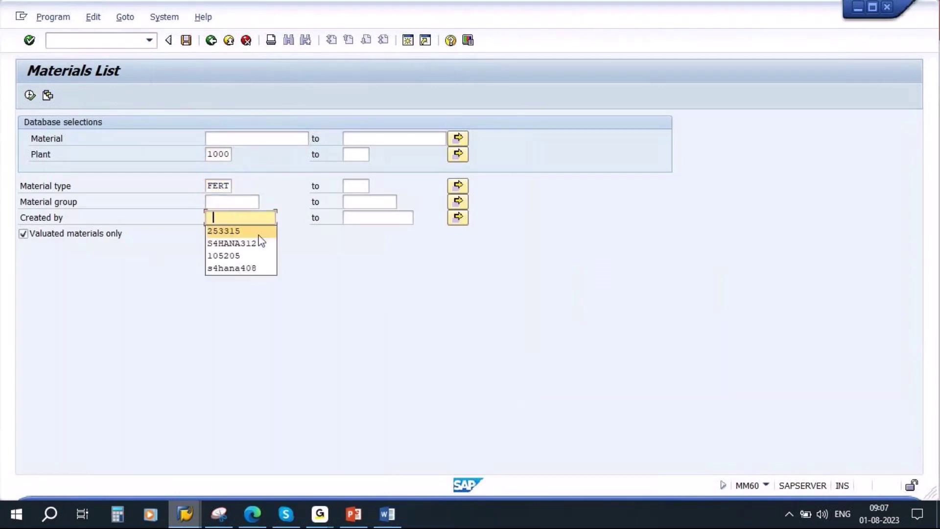
click(230, 231)
click(30, 95)
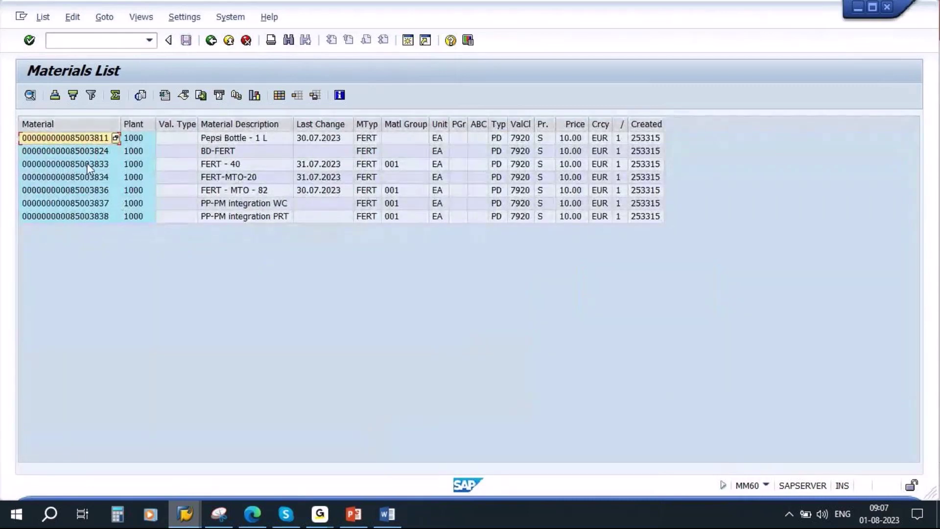
click(88, 165)
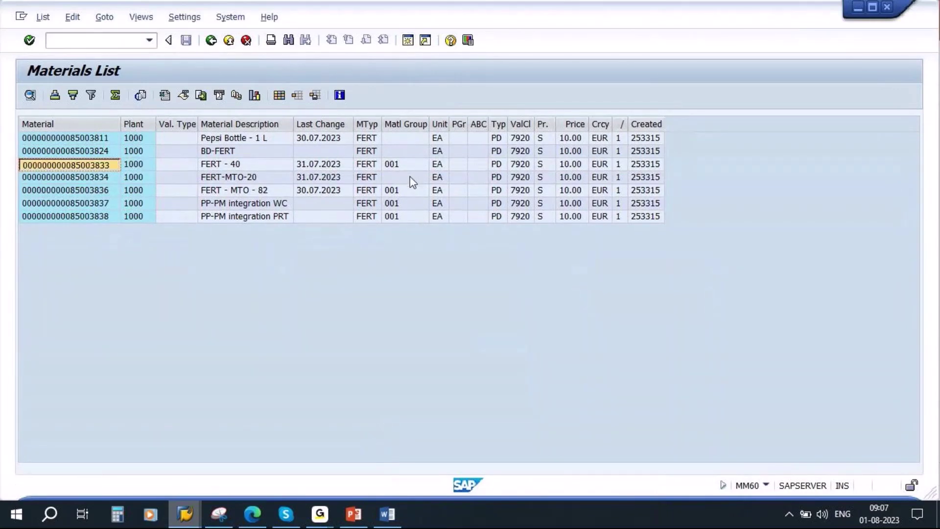
key(shift+F3)
text(mm03)
Display material 85003833 with only the MRP 1 to MRP 4 views selected.
key(Return)
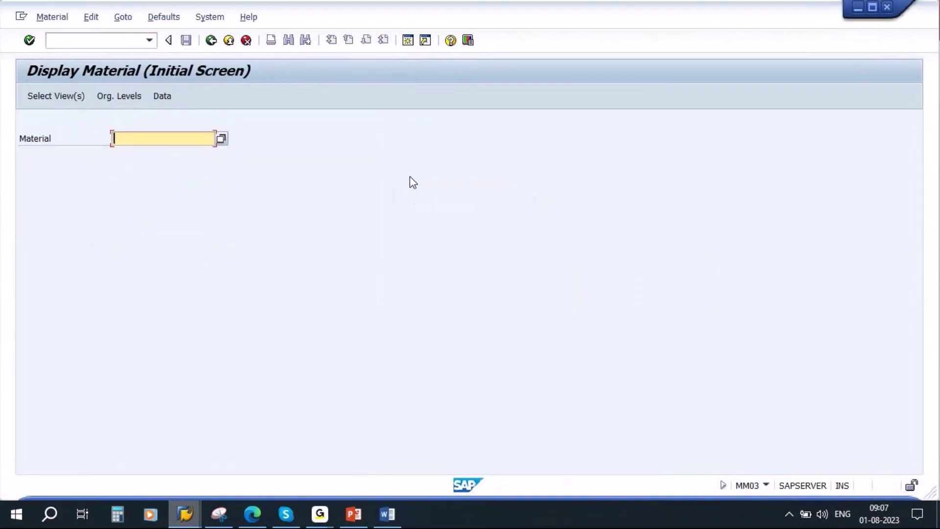
key(ctrl+v)
key(Return)
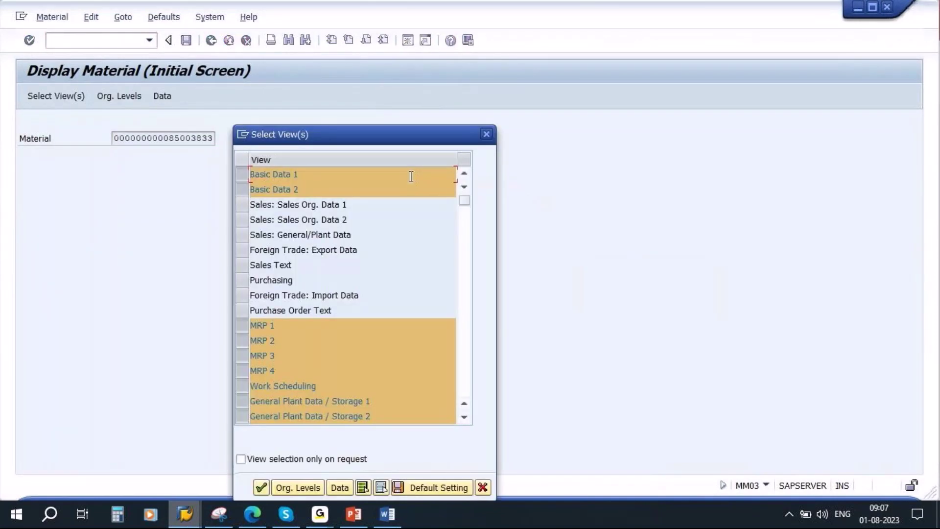
drag(374, 133, 404, 63)
click(412, 415)
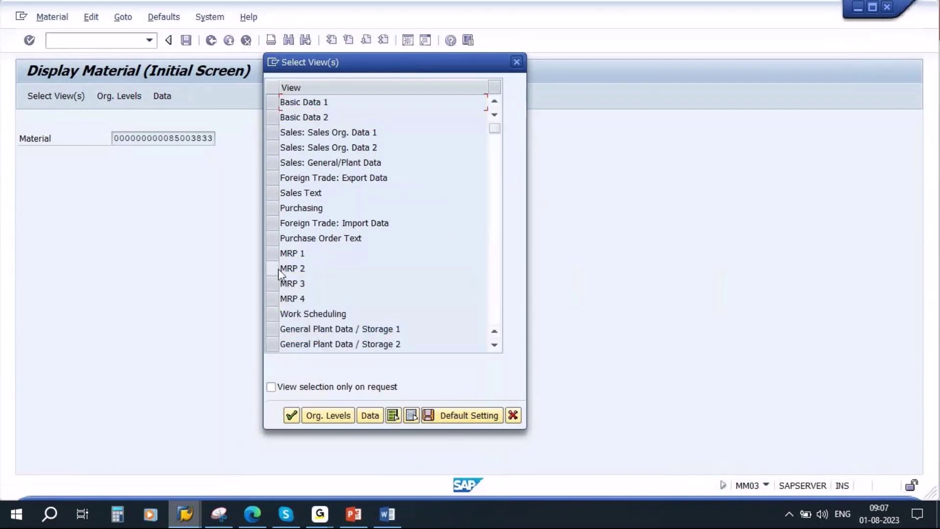
drag(274, 260, 274, 284)
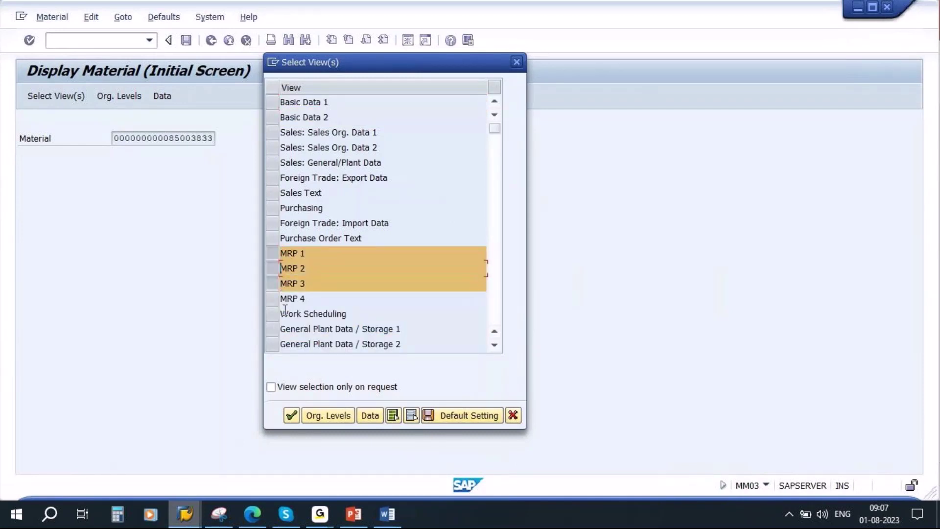
ctrl+click(285, 300)
click(292, 415)
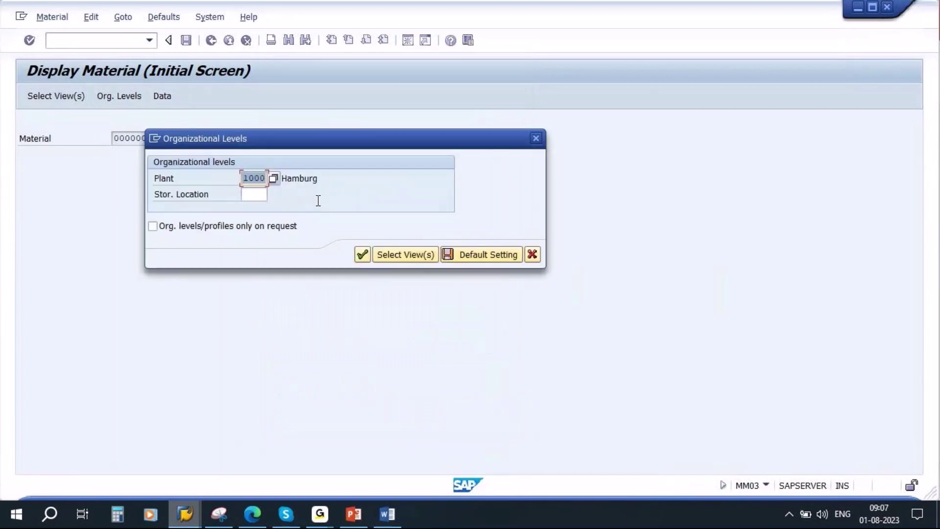
Confirm plant 1000 and check the MRP 3 data showing strategy group 40.
click(362, 254)
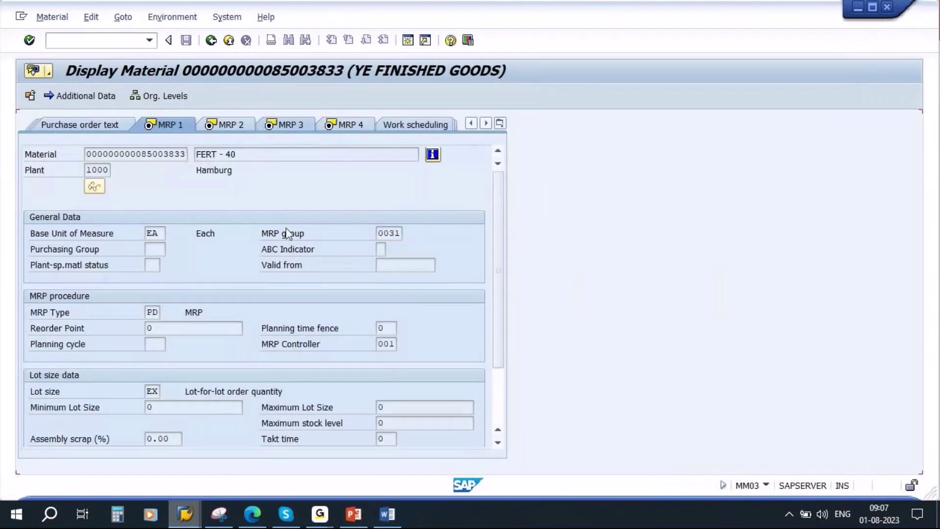
click(152, 280)
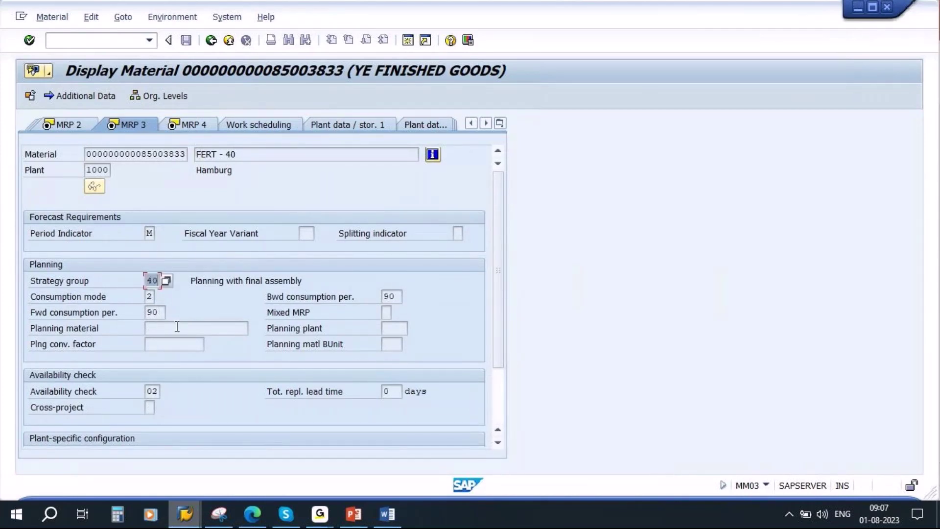
click(98, 154)
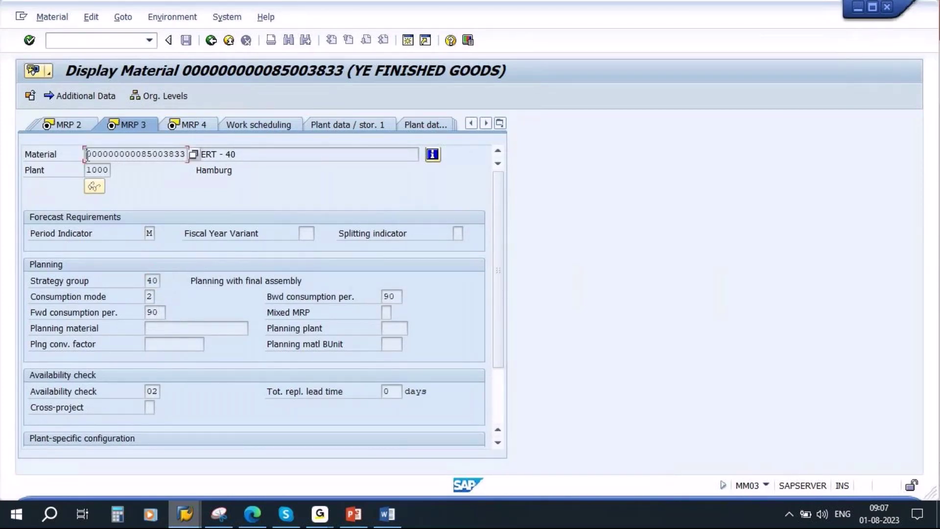
click(205, 213)
Show the MD04 stock/requirements list for material 85003833, plant 1000, with 0 available.
click(93, 38)
text(/nmd04)
key(Return)
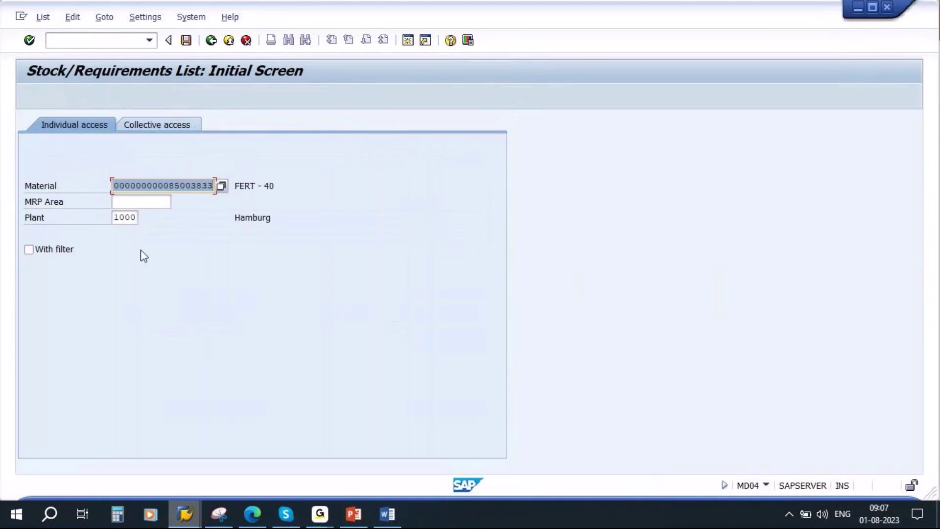
click(144, 256)
key(Return)
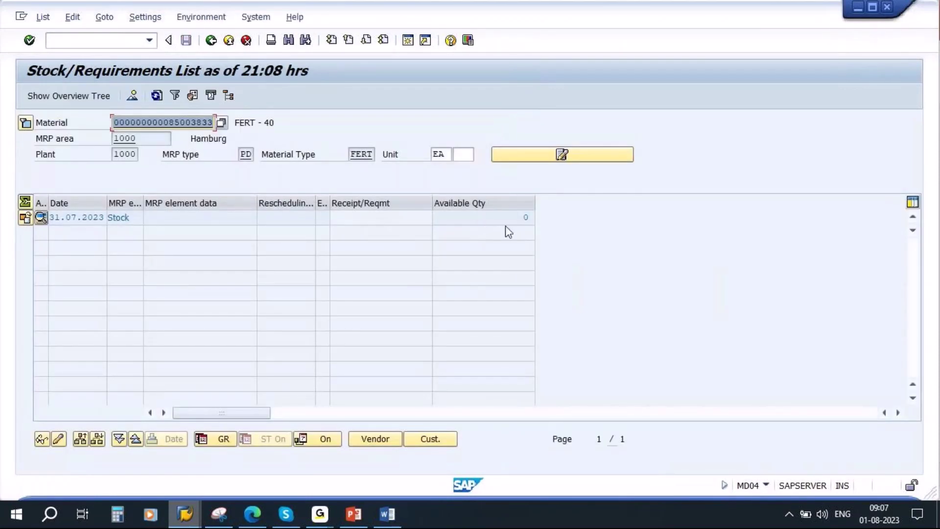
click(514, 214)
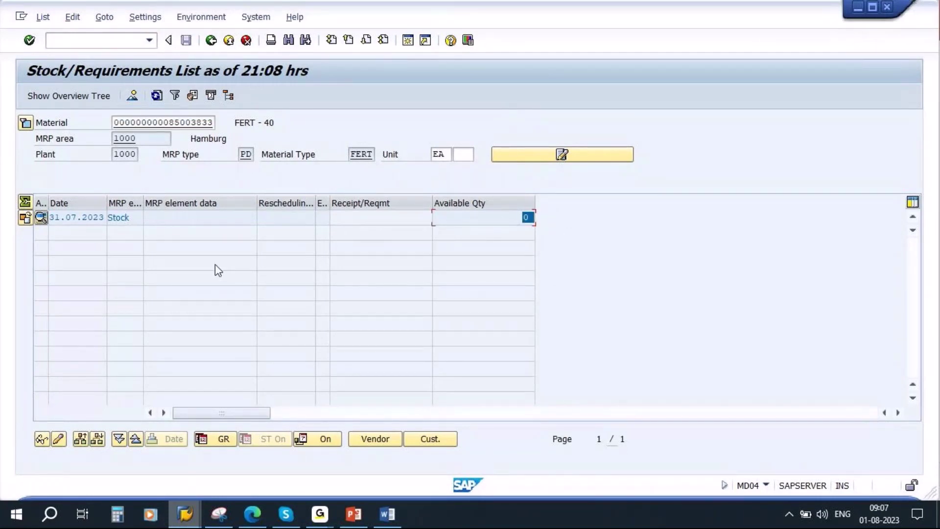
click(409, 201)
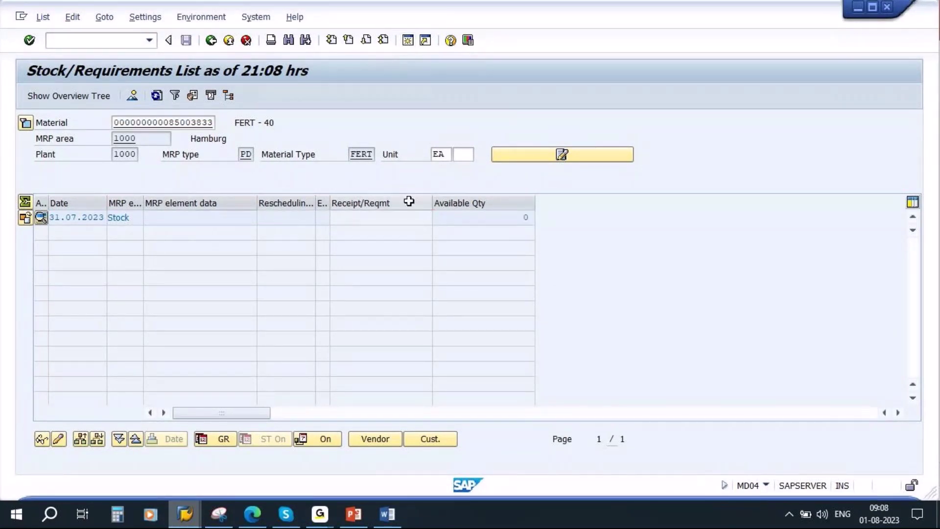
Start a VA01 standard order, type OR, with sales organization 1000 and division 00.
text(va01)
key(Return)
text(OR)
key(Tab)
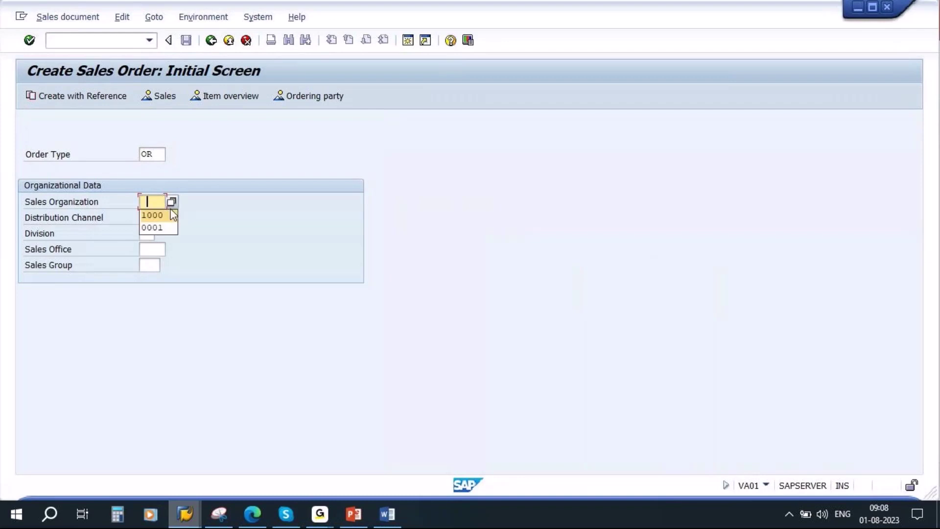
click(151, 214)
key(Tab)
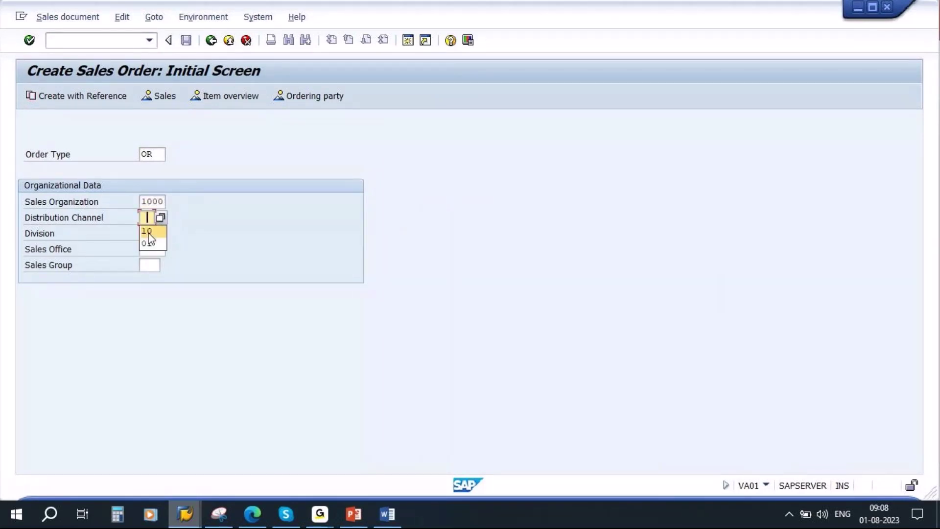
click(149, 237)
text(00)
key(Return)
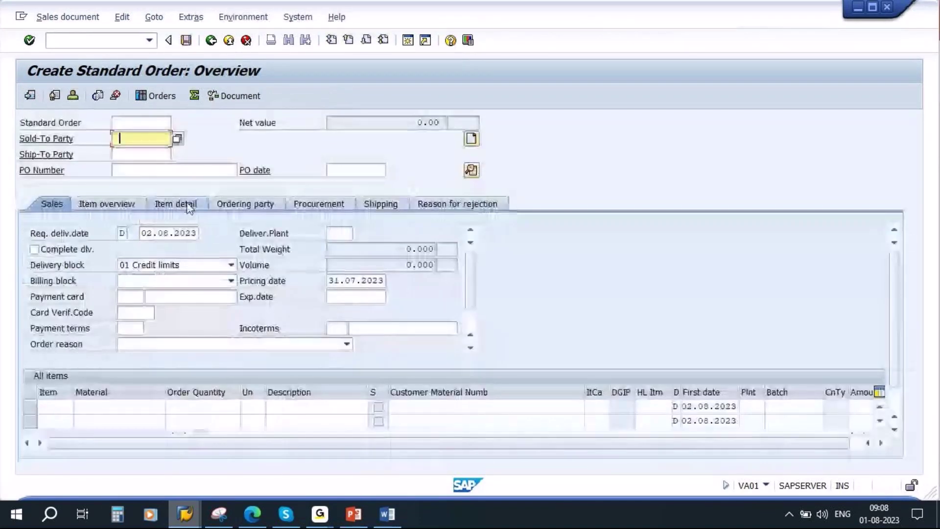
Enter the sold-to party, PO number, and item 10: material 85003833, quantity 50, plant 1000.
text(T-L63A01)
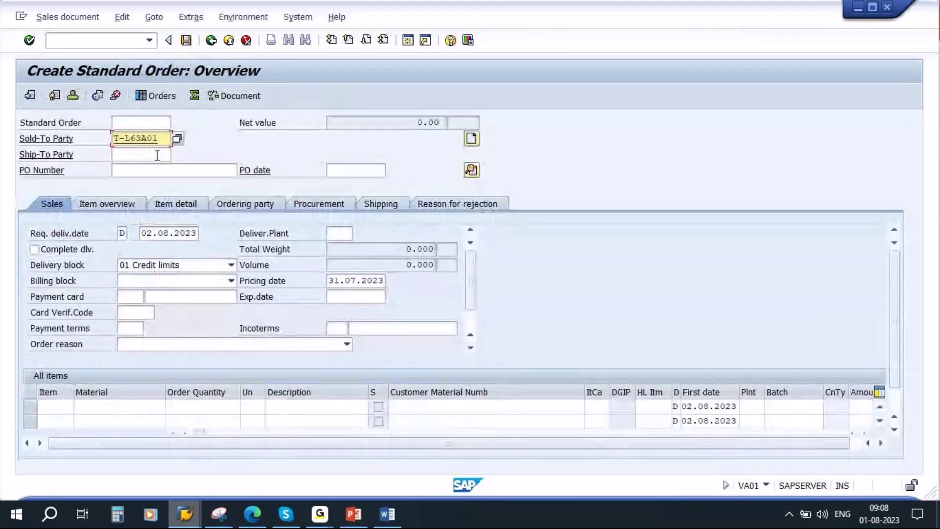
click(146, 175)
text(savan888)
click(100, 401)
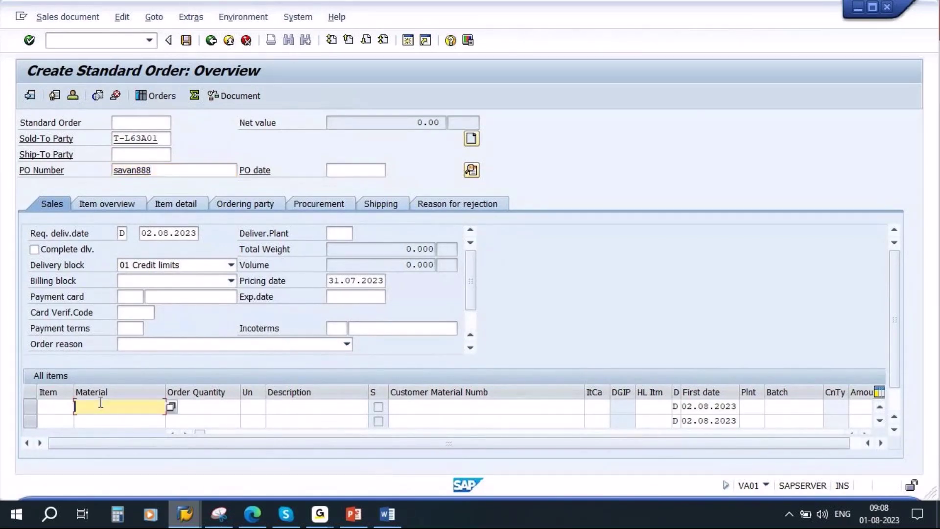
key(ctrl+v)
click(224, 407)
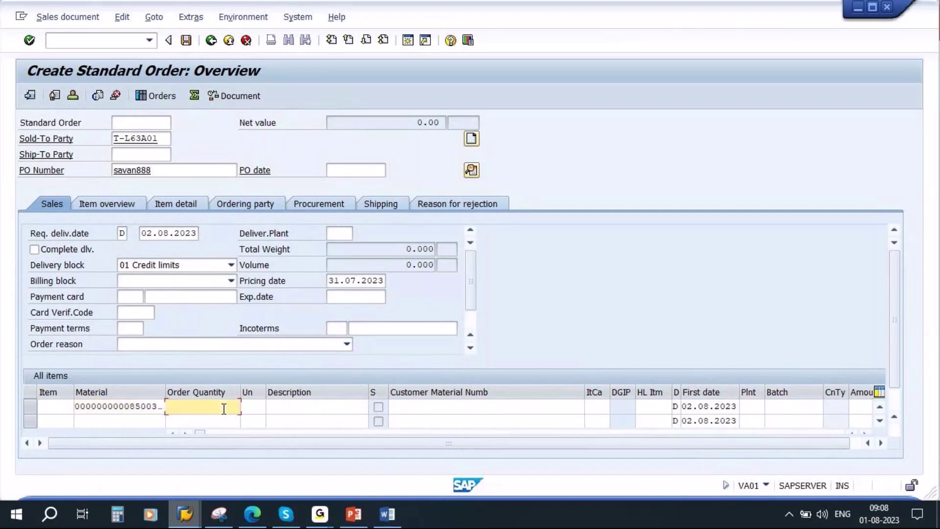
text(50)
click(333, 235)
text(1000)
key(Return)
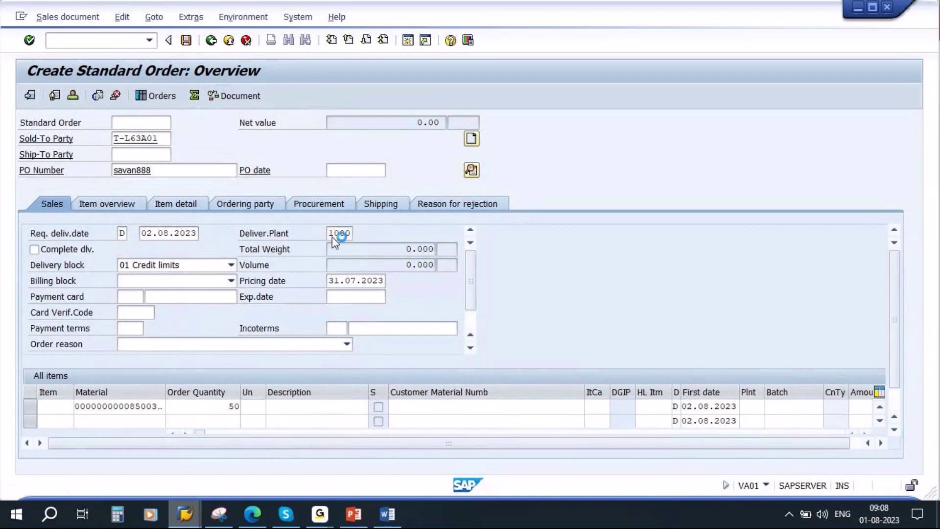
click(176, 95)
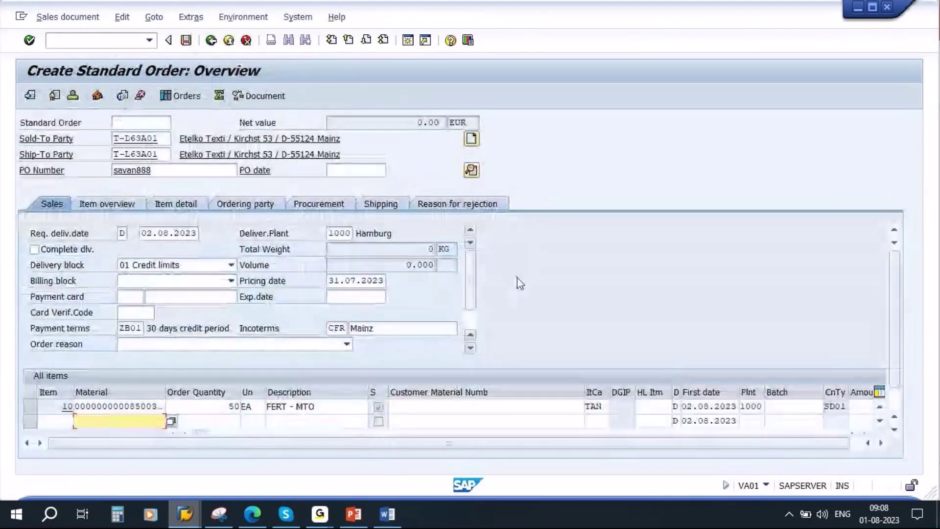
On the Procurement tab, set item 10's requirements type to KSV, keeping checking group CP.
click(329, 202)
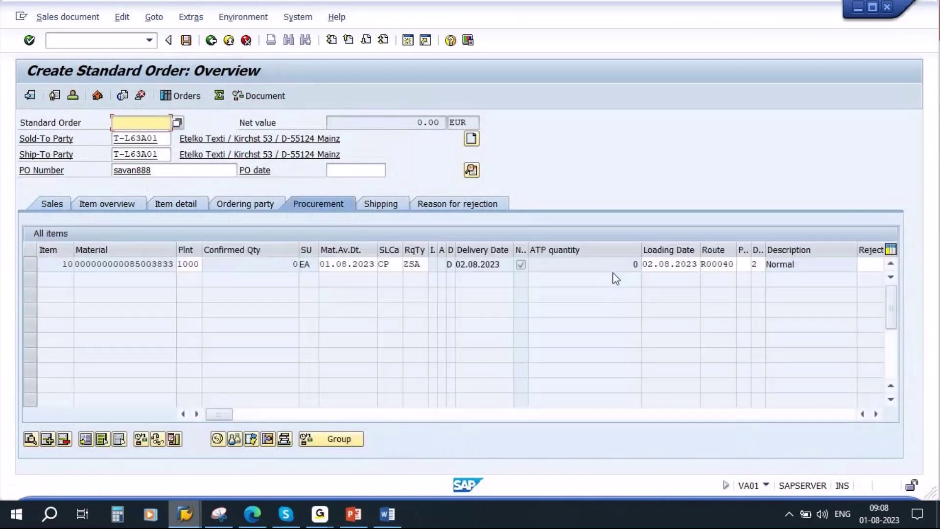
click(390, 264)
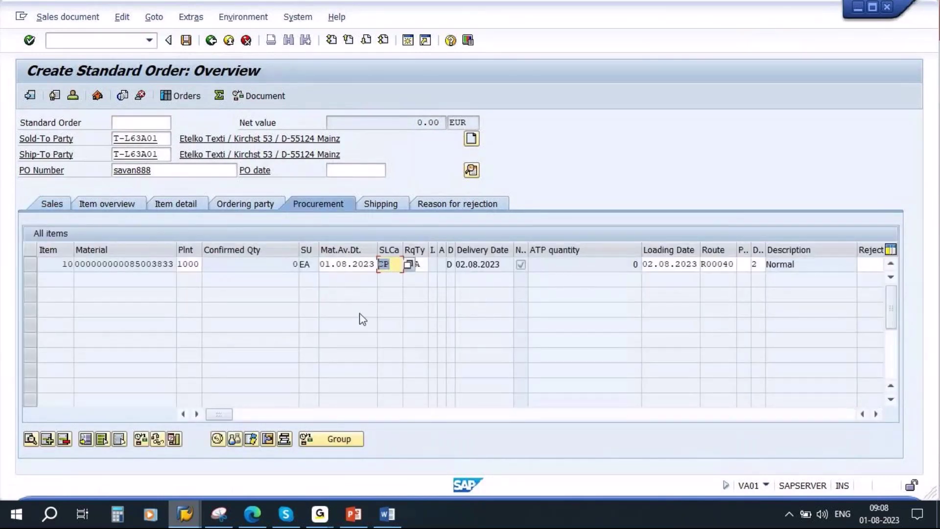
click(408, 265)
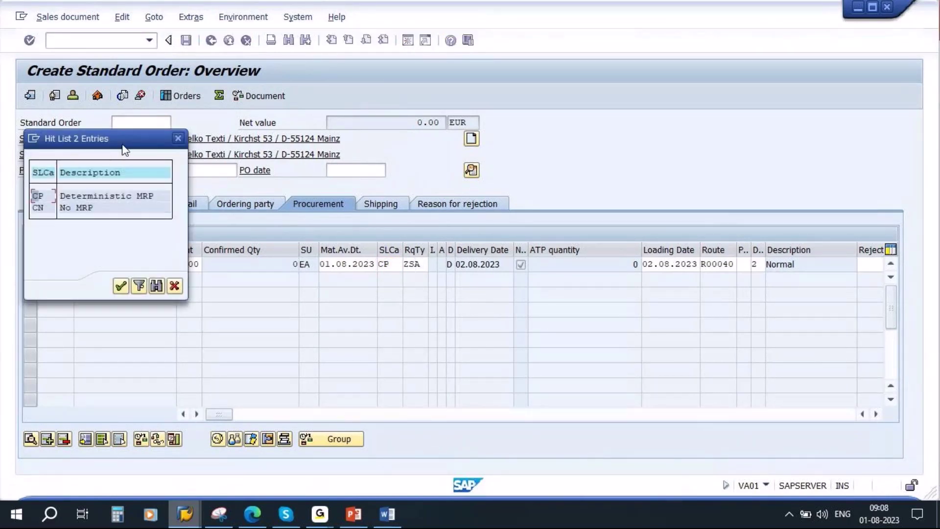
drag(127, 151, 514, 214)
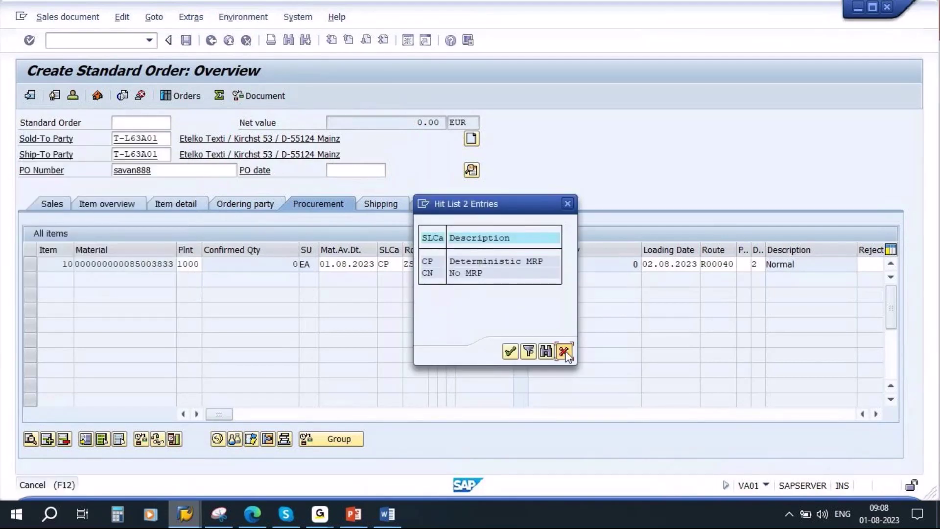
click(510, 351)
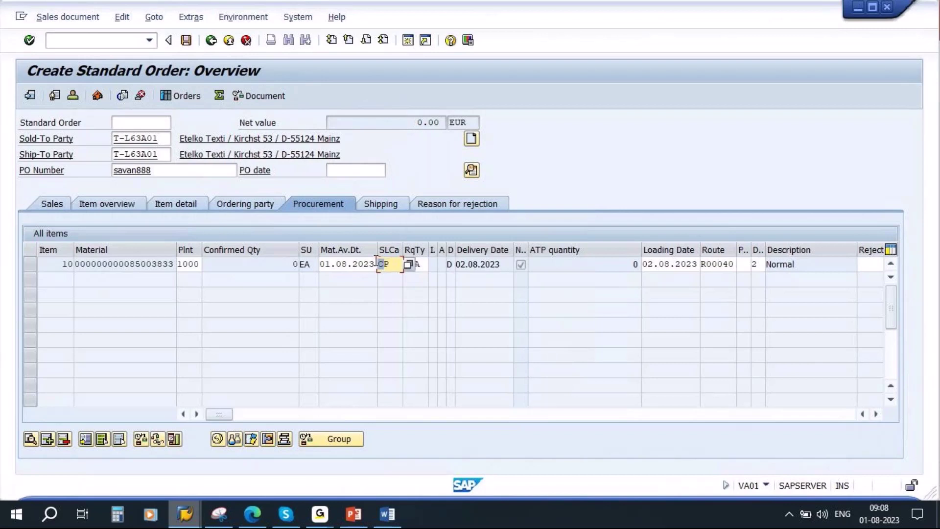
click(423, 265)
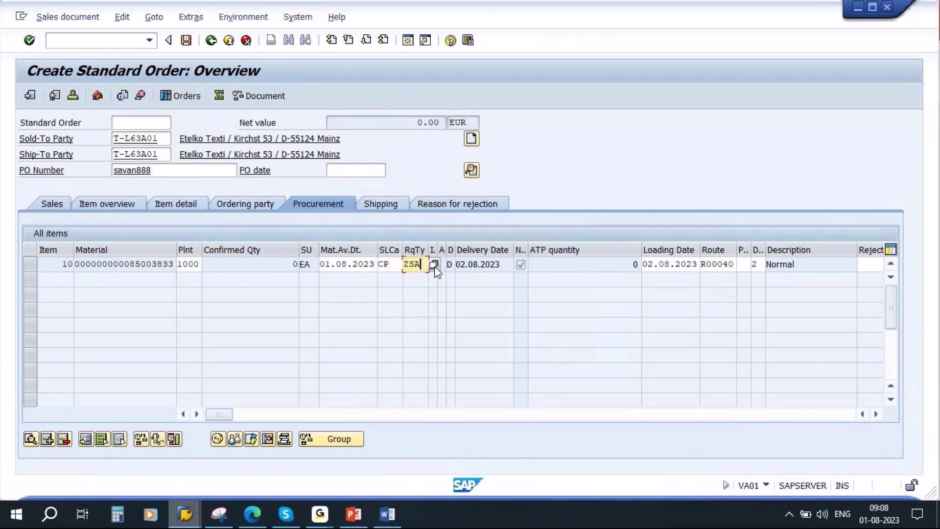
click(437, 265)
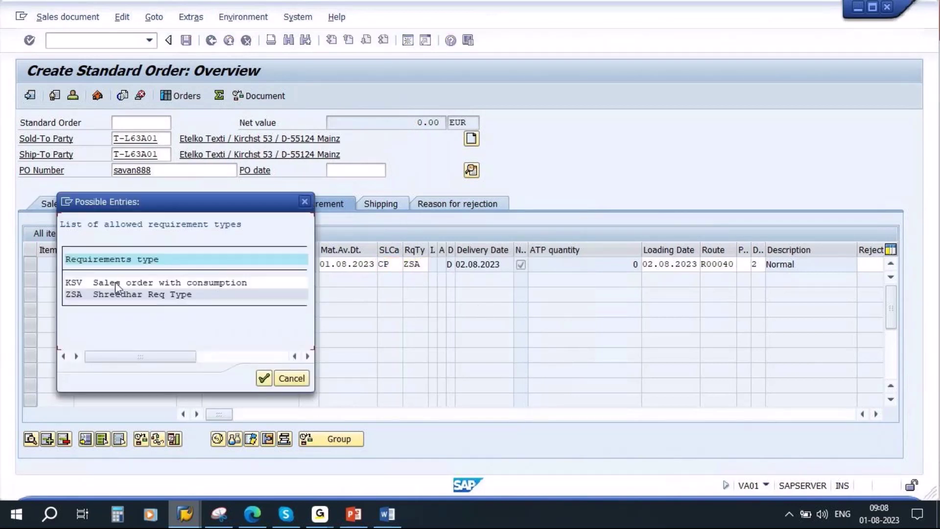
double_click(142, 289)
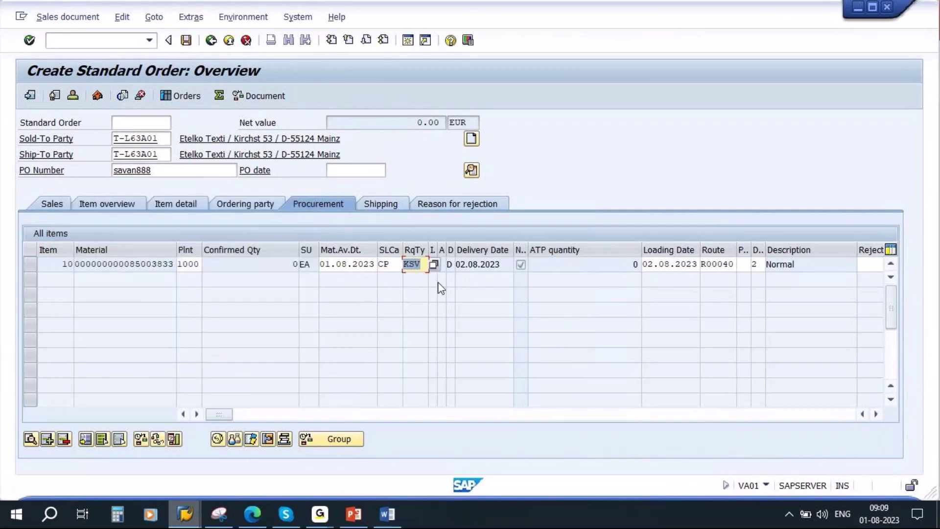
key(shift+Tab)
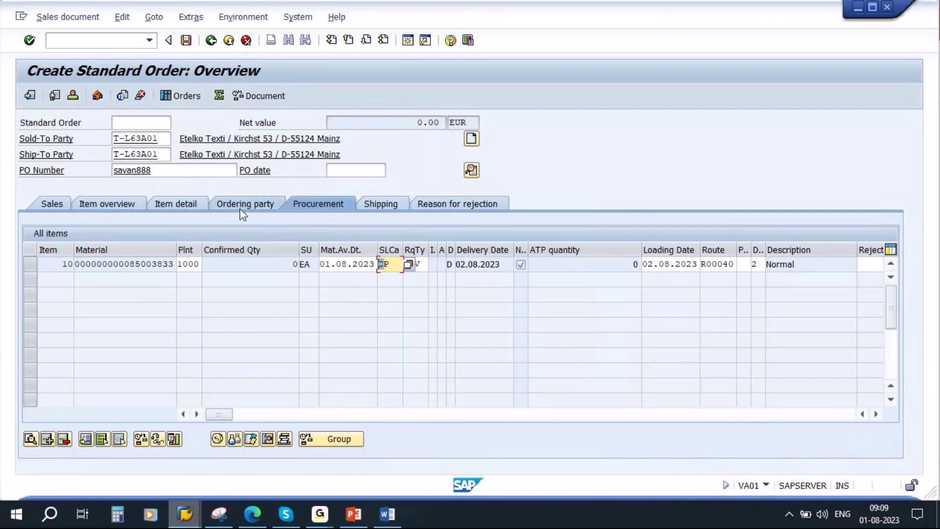
Try saving, then open the incompletion log for item 10 from the Edit menu.
click(186, 40)
click(190, 96)
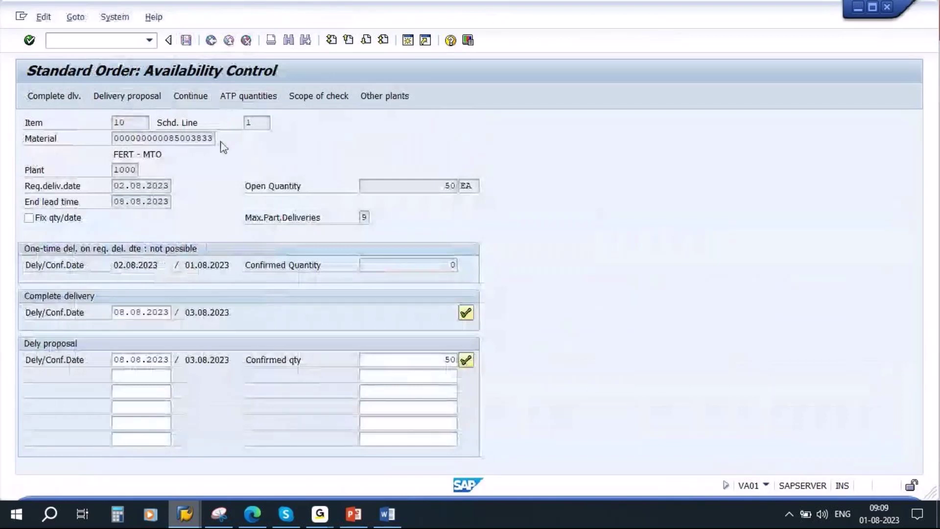
click(463, 294)
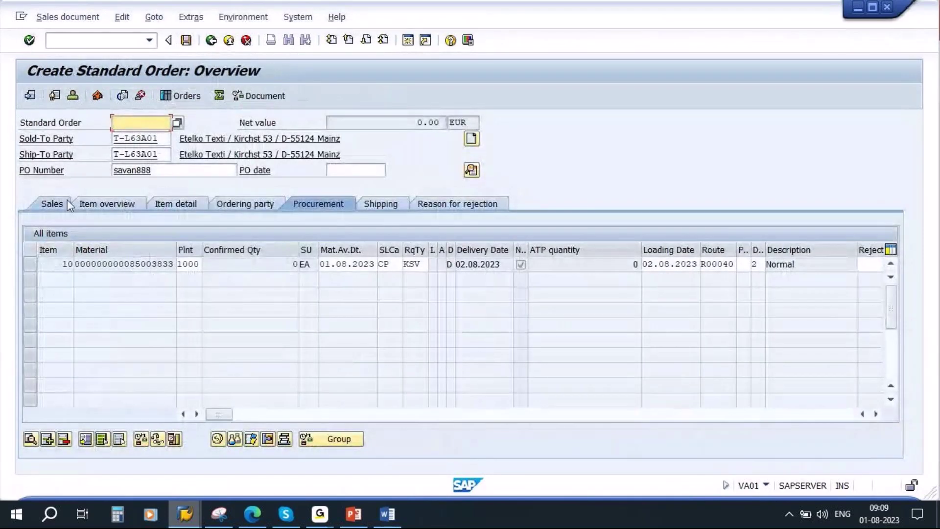
click(65, 203)
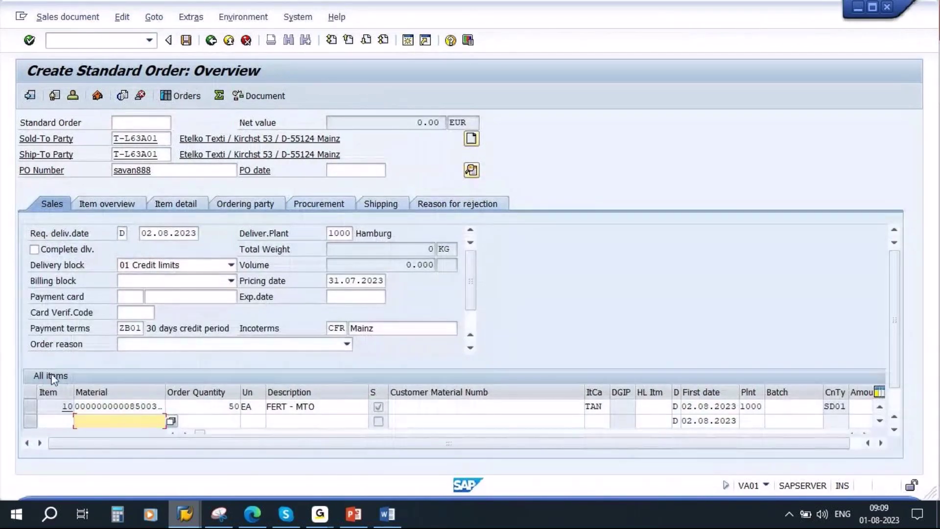
click(31, 407)
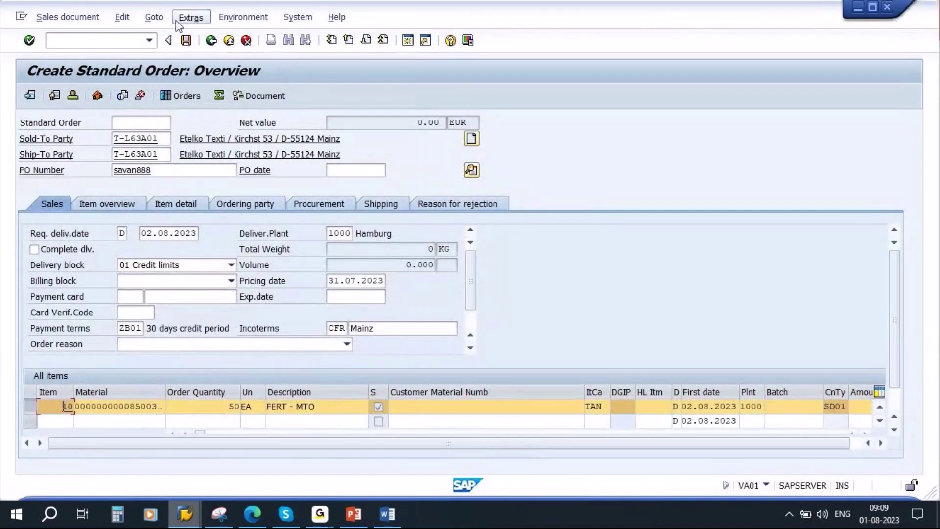
click(190, 16)
mouse_move(123, 26)
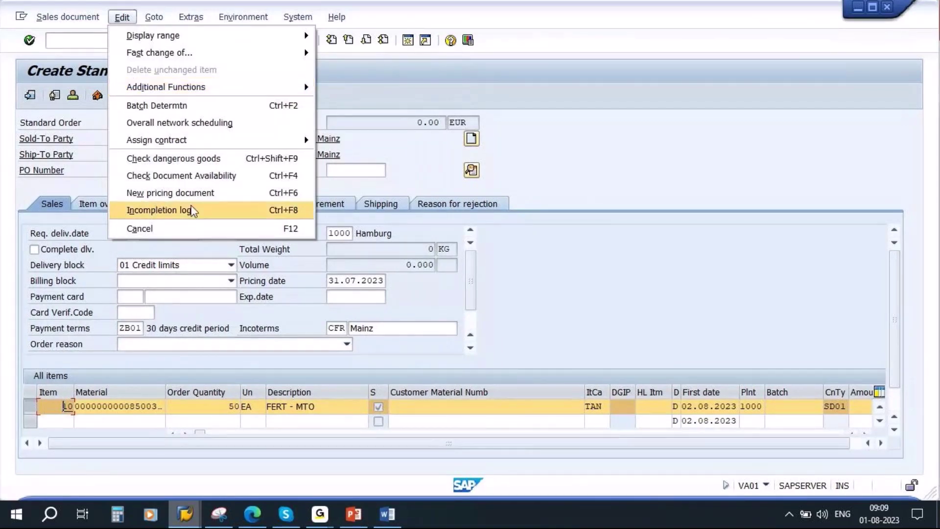
click(156, 210)
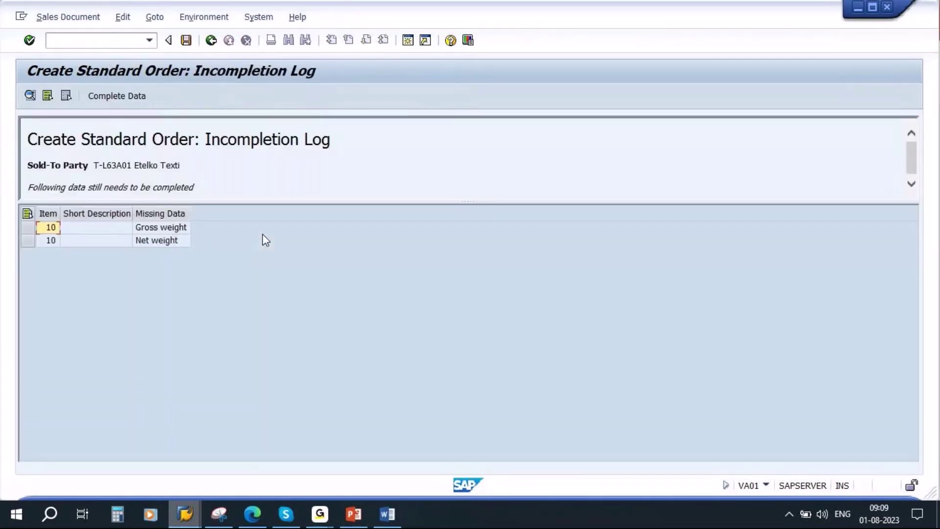
Complete item 10's missing data with net and gross weight of 1 KG.
click(28, 214)
click(114, 88)
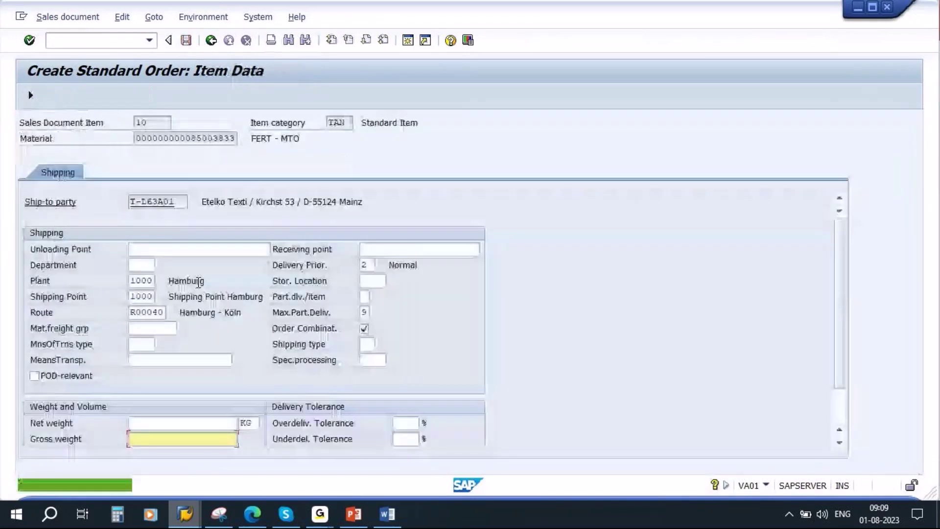
click(213, 424)
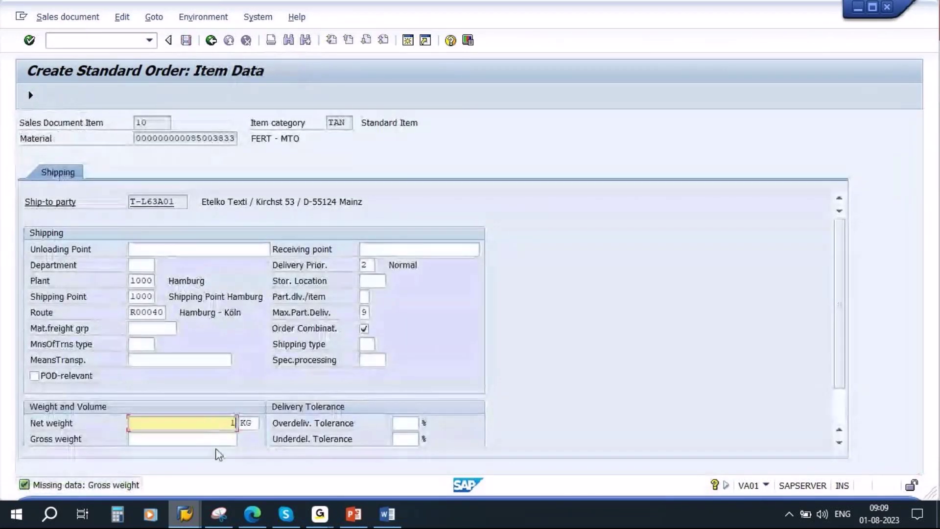
key(Tab)
text(1)
key(Return)
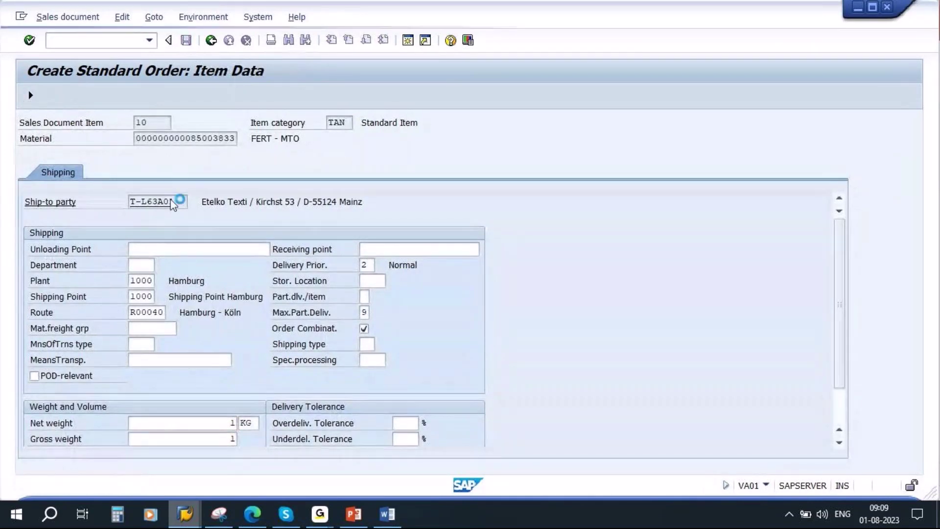
key(F3)
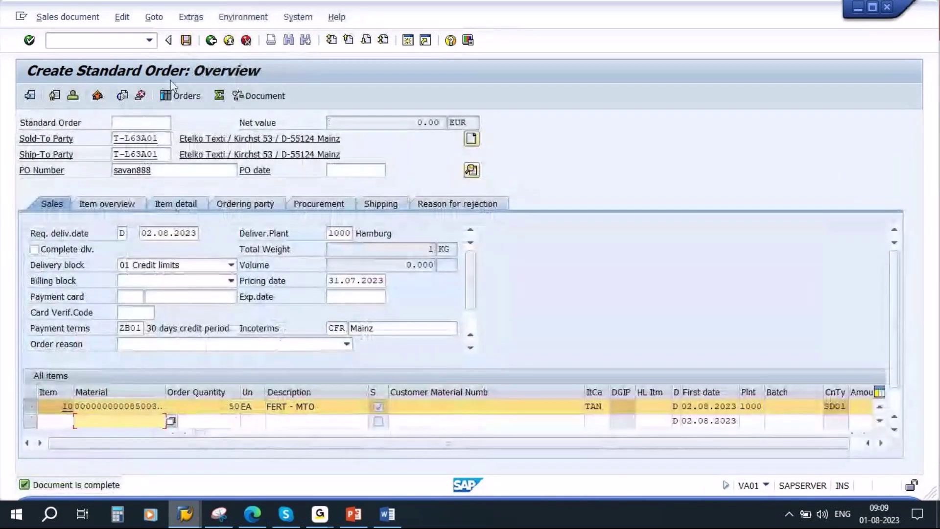
Save the order and refresh MD04 to see its 50-unit requirement on 01.08.2023.
click(186, 41)
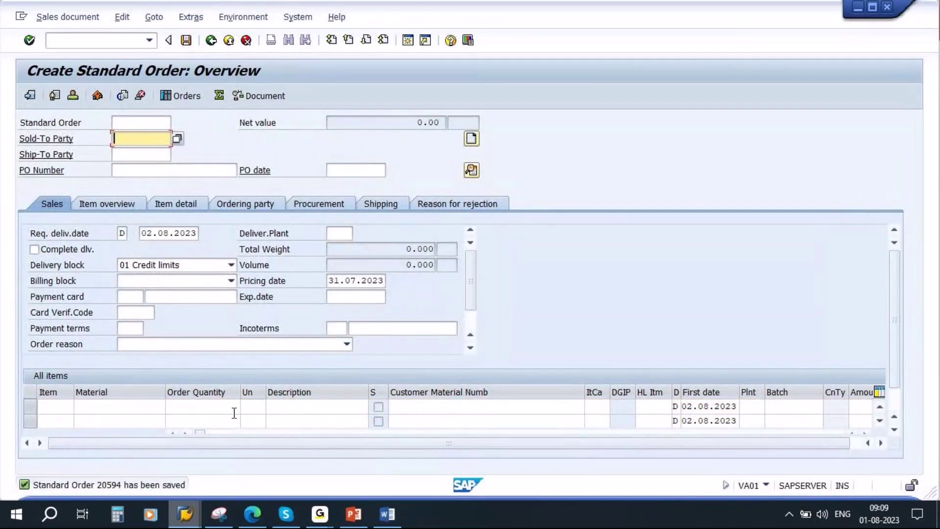
click(185, 515)
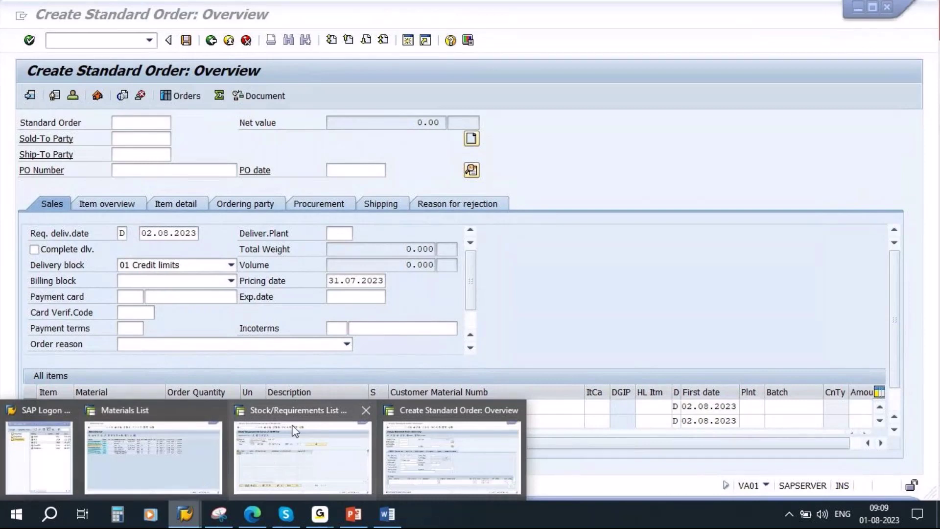
click(267, 462)
click(157, 96)
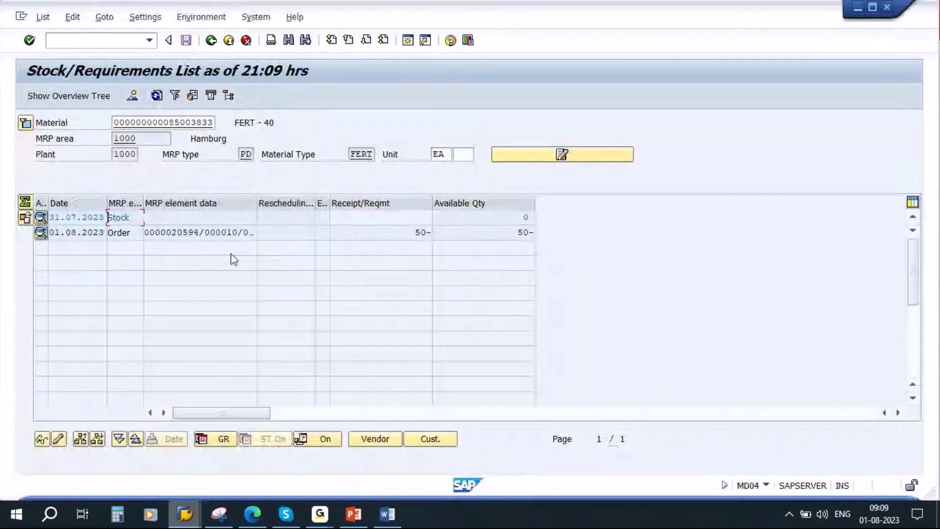
click(175, 233)
double_click(395, 233)
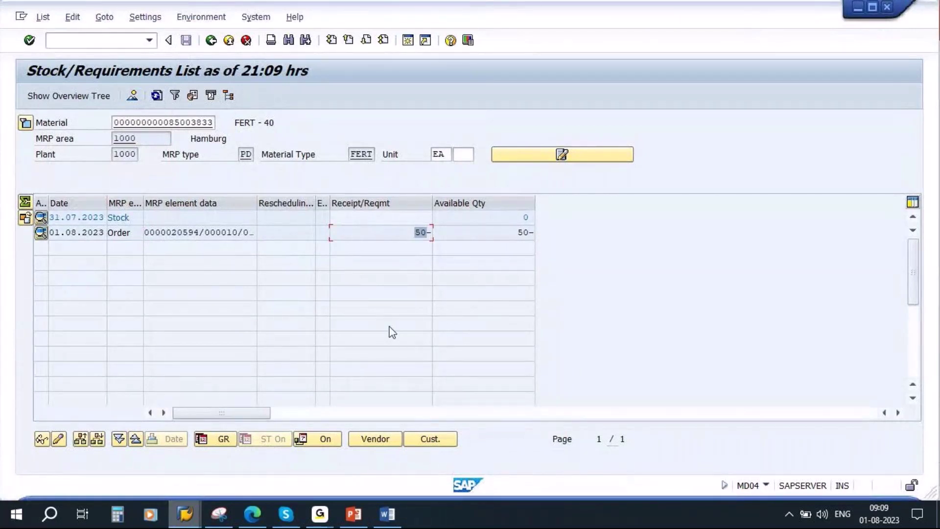